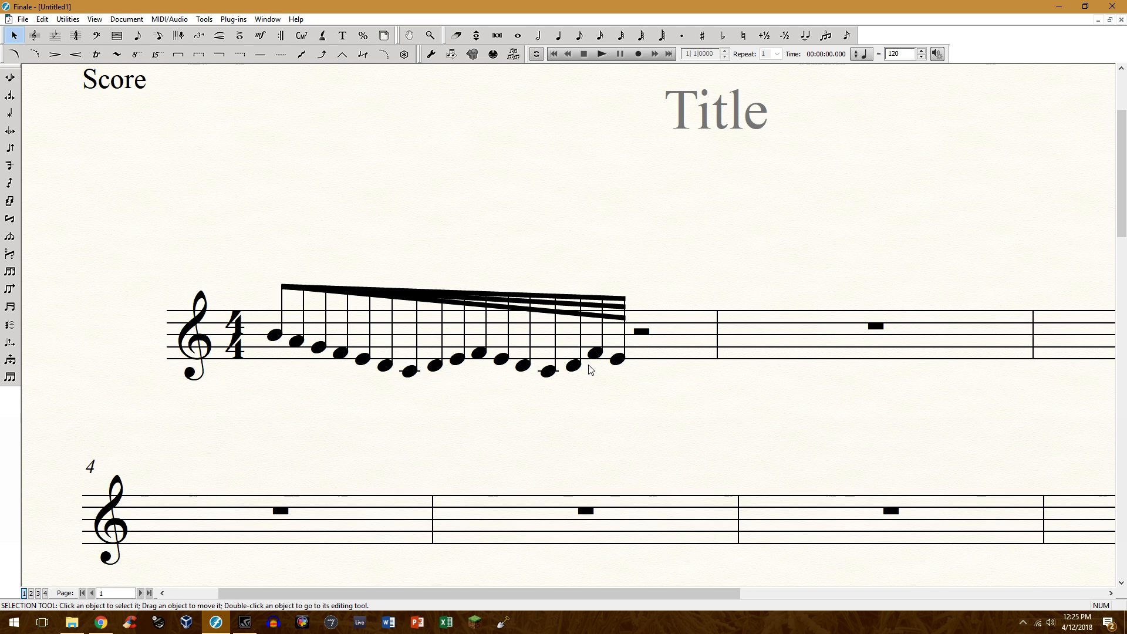
# Start a descending run of 32nd notes in the second measure, placing D, C, B, A and G stepwise.
pyautogui.moveTo(472, 594); pyautogui.dragTo(559, 602)
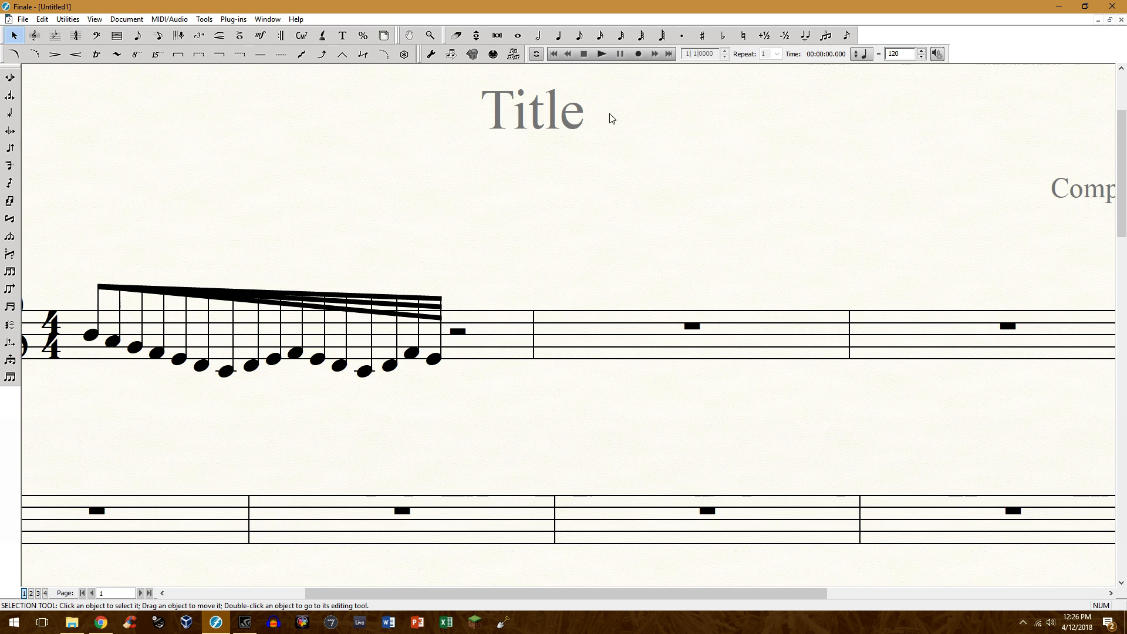
pyautogui.click(641, 36)
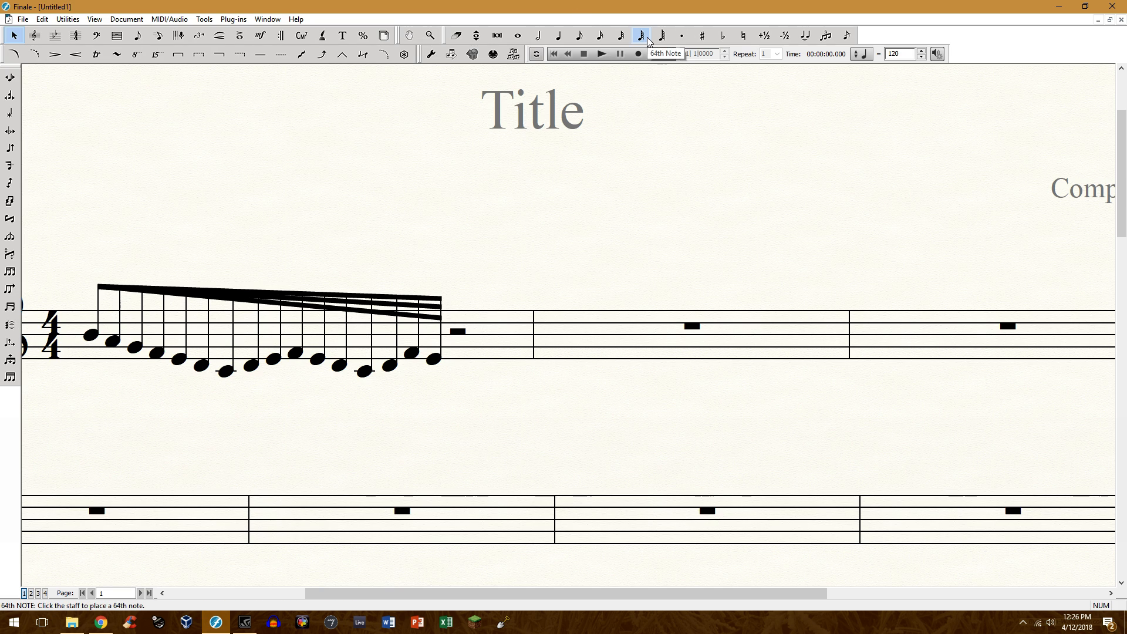
pyautogui.click(621, 37)
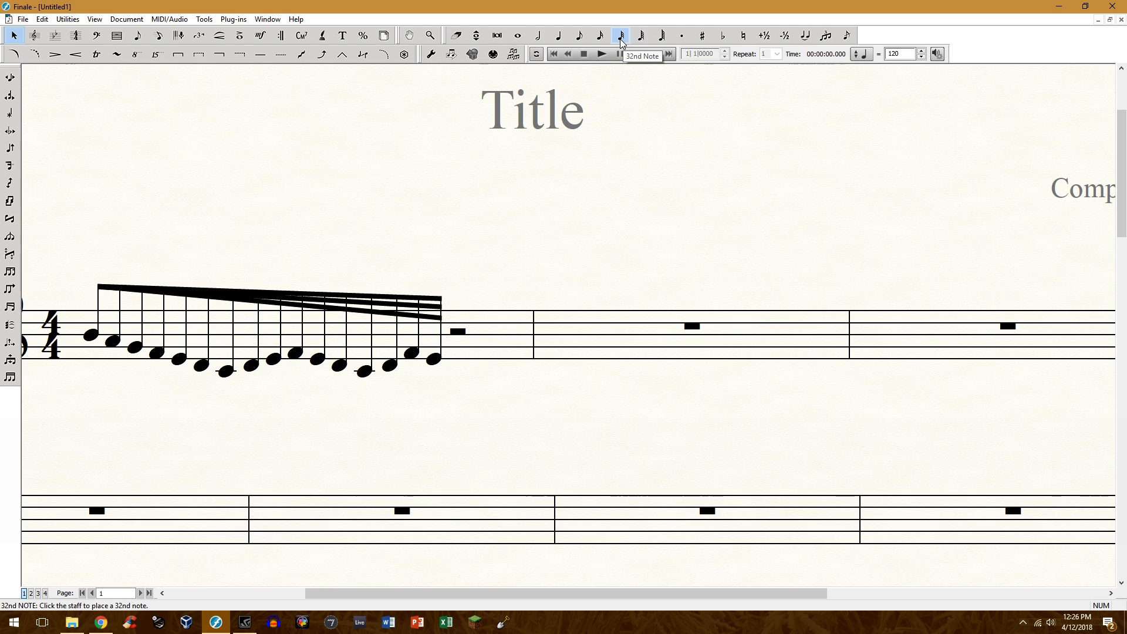
pyautogui.click(641, 36)
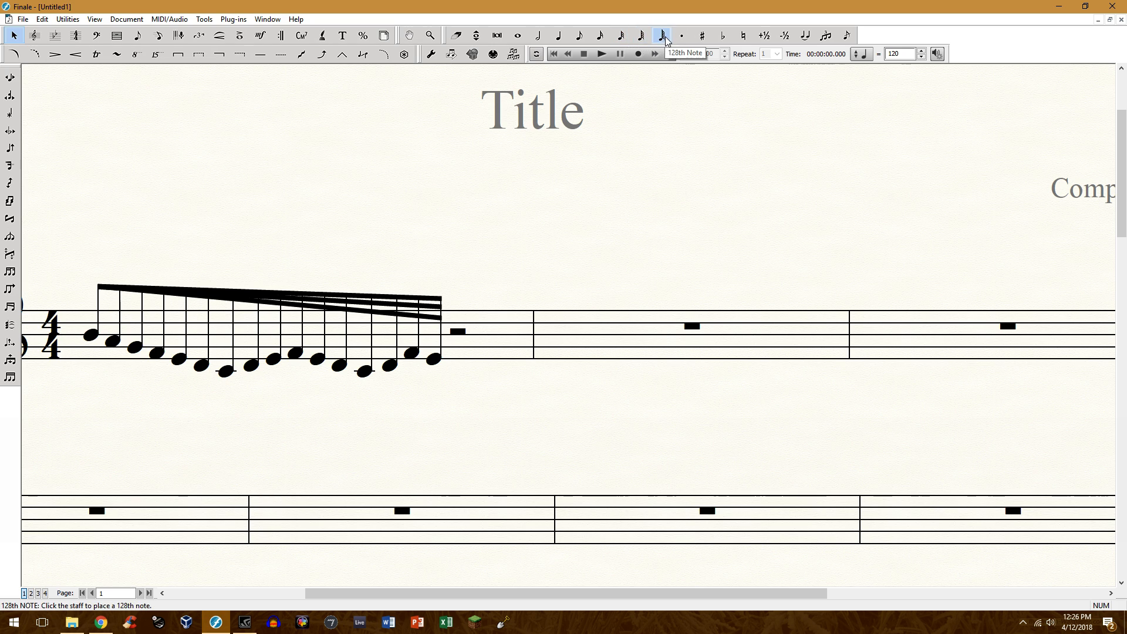
pyautogui.click(622, 37)
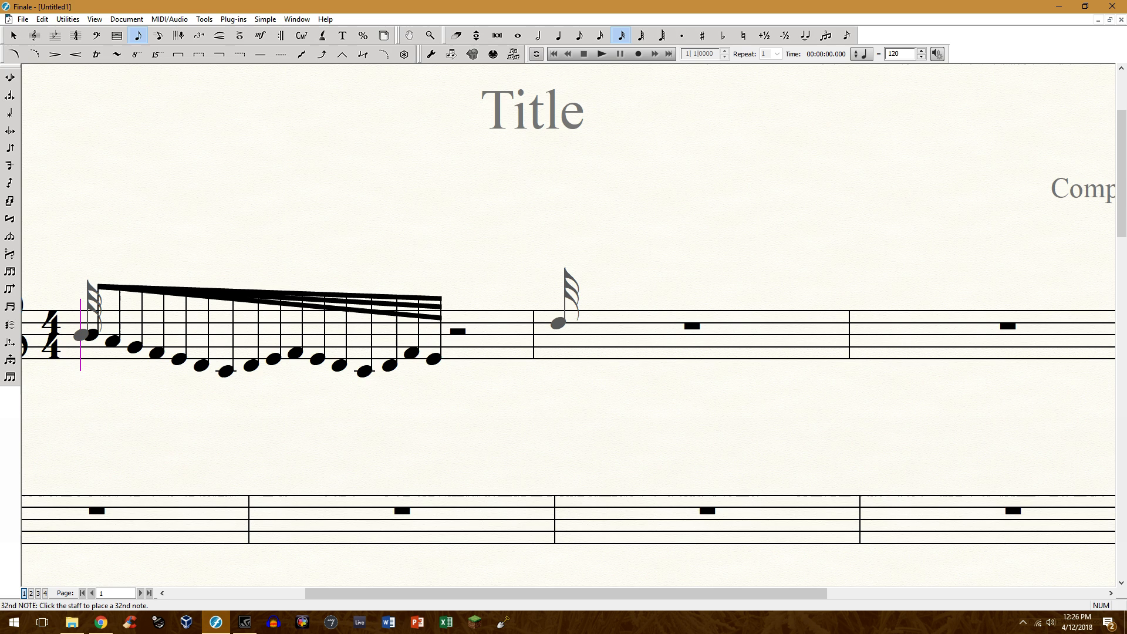
pyautogui.click(558, 323)
pyautogui.click(681, 329)
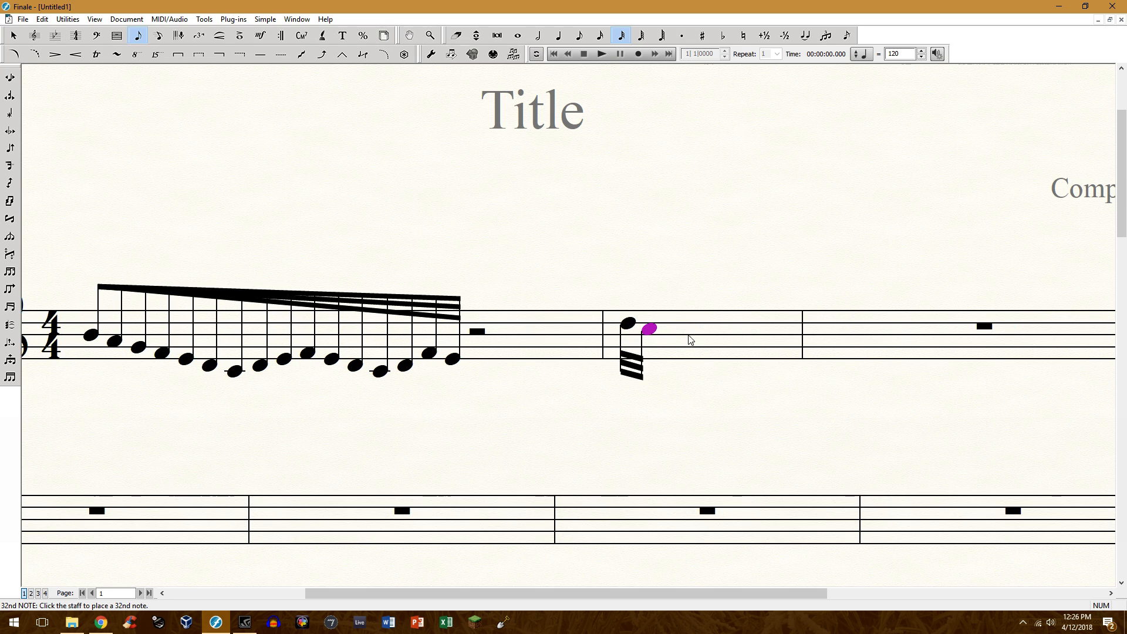
pyautogui.click(698, 335)
pyautogui.click(701, 341)
pyautogui.click(701, 346)
pyautogui.click(700, 347)
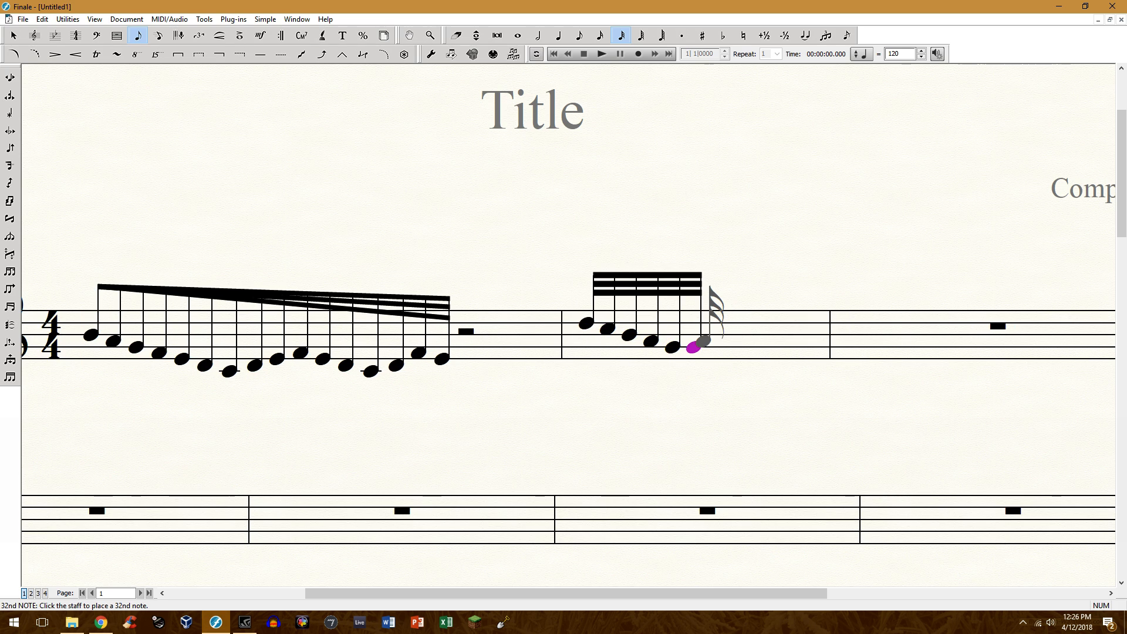
# Complete the second measure's 32nd-note run with F, E and D, and delete the extra notes after it.
pyautogui.press('Down')
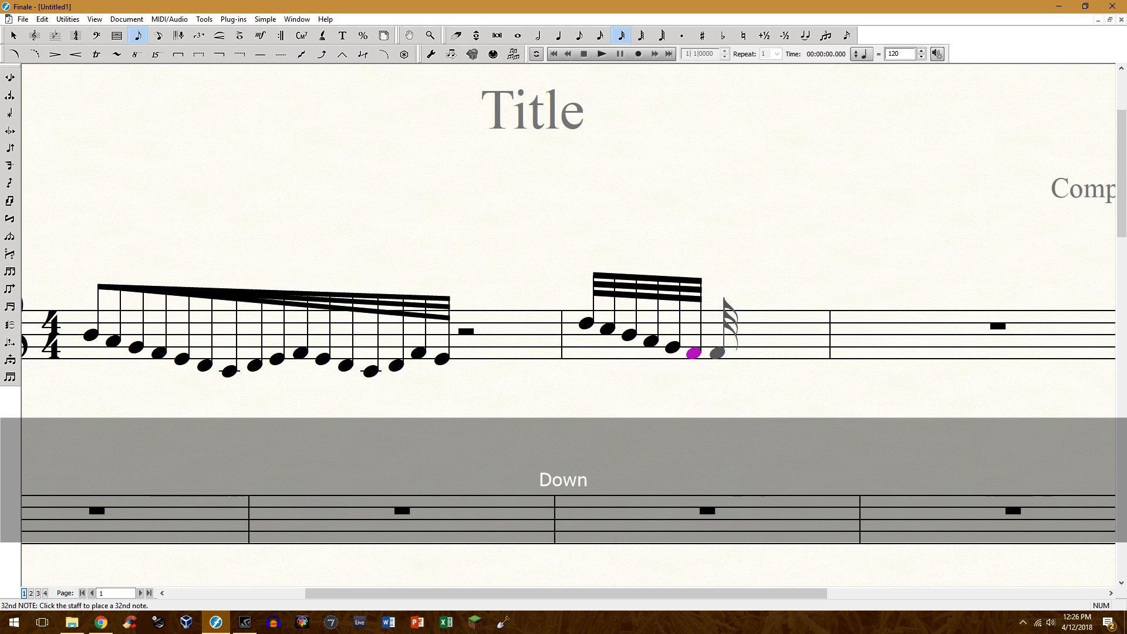
pyautogui.click(721, 359)
pyautogui.click(736, 370)
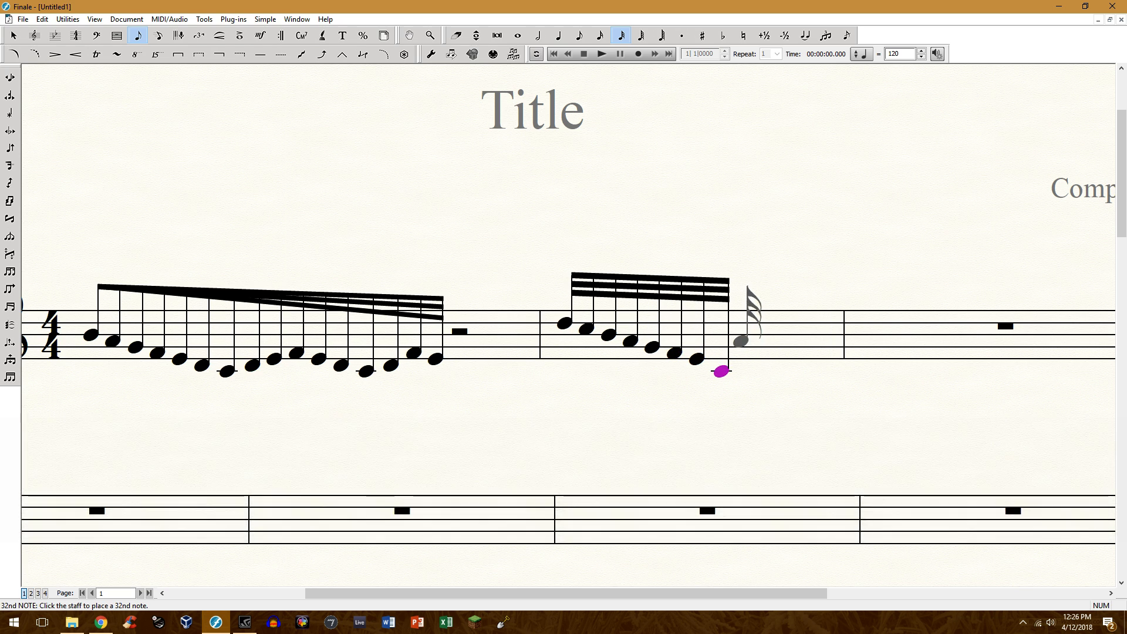
pyautogui.press('Up')
pyautogui.click(747, 358)
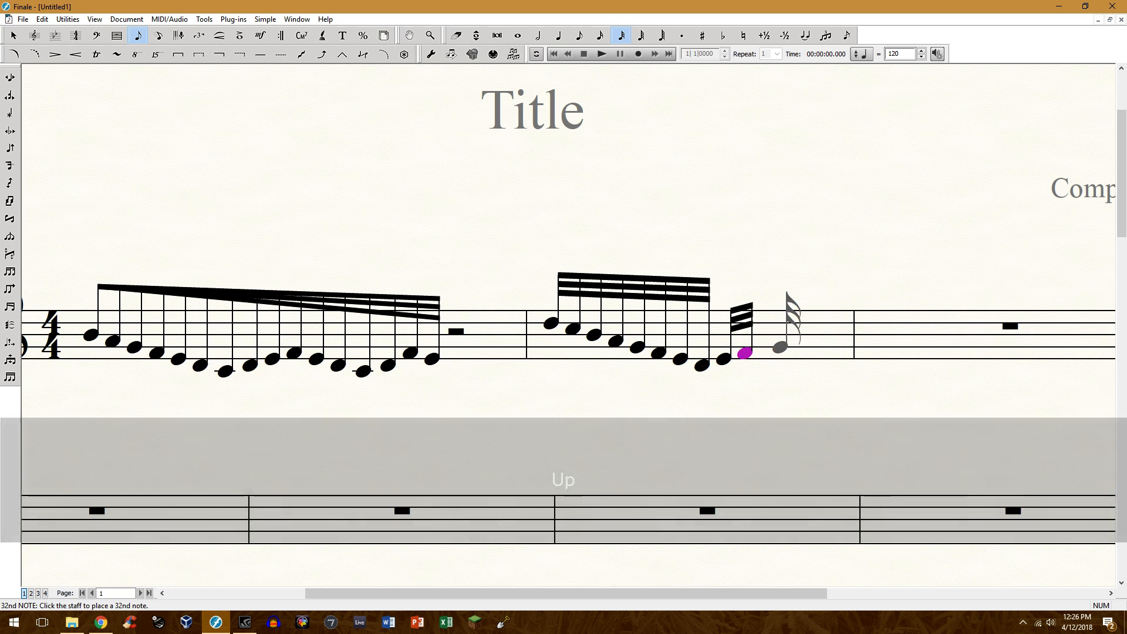
pyautogui.press('Delete')
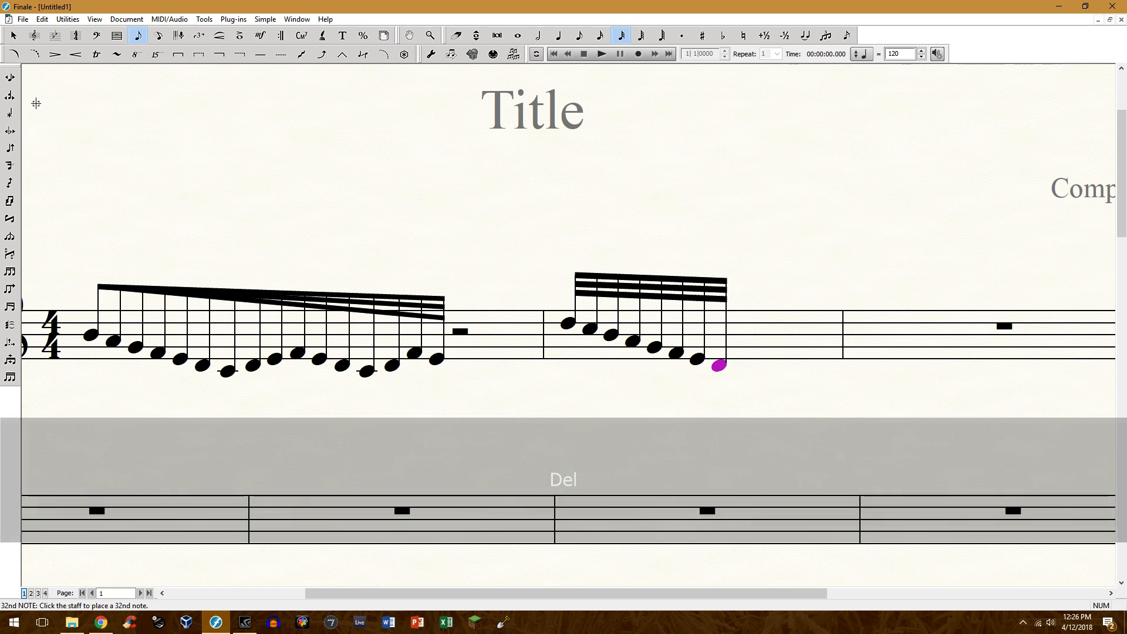
pyautogui.click(14, 35)
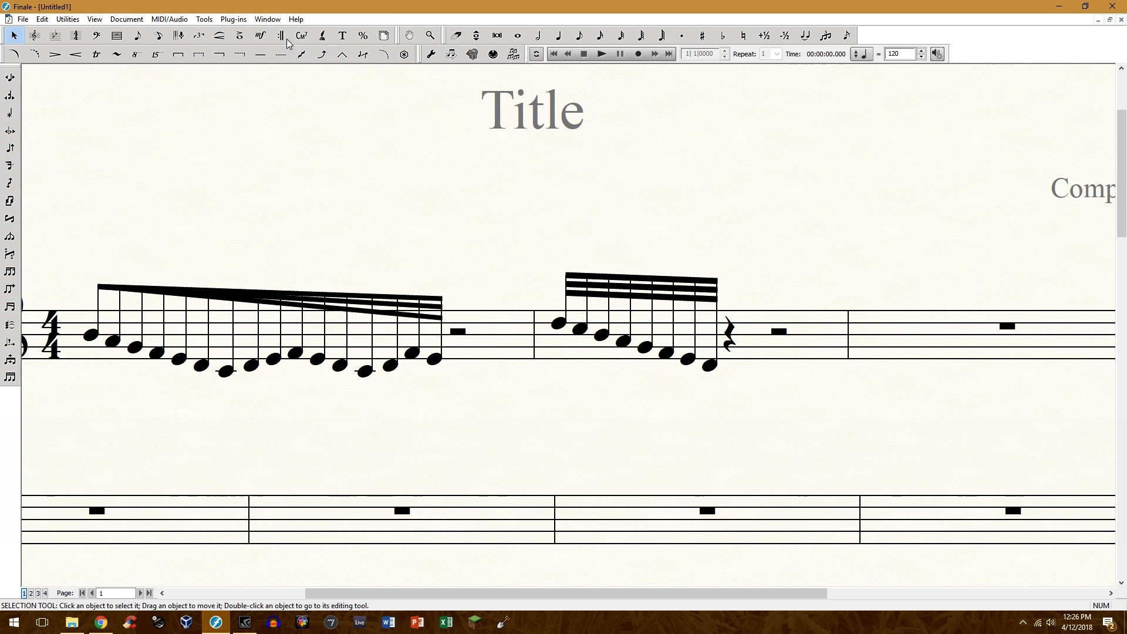
# With the Secondary Beam Angle tool, raise the first secondary beam's start onto the primary beam by 0.0625 and lower its end by 0.06597.
pyautogui.click(272, 21)
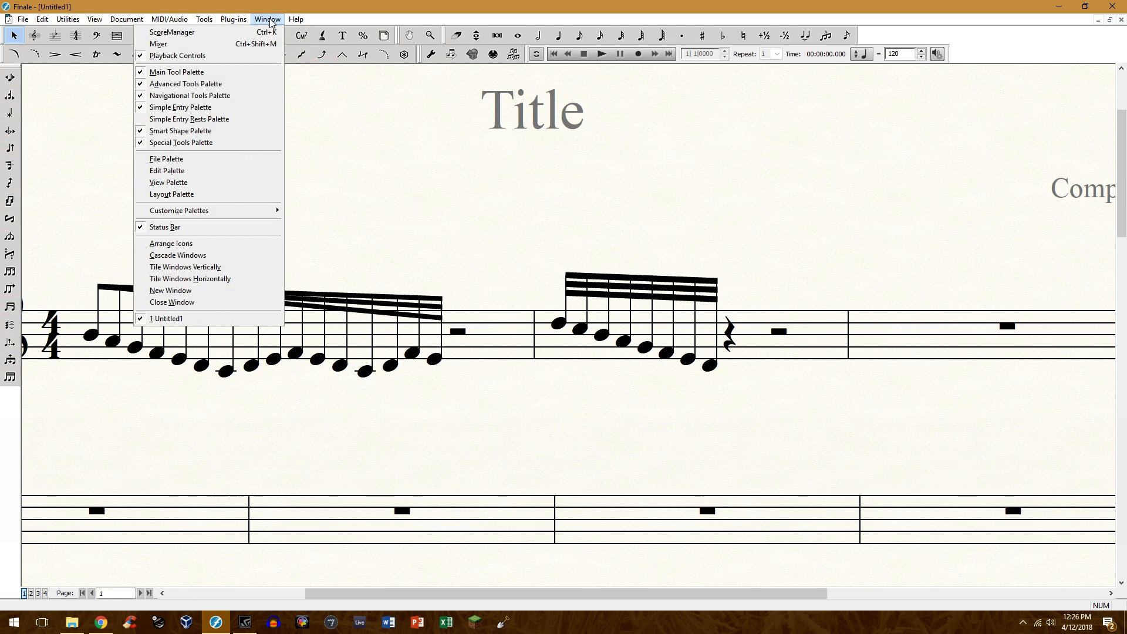
pyautogui.click(216, 143)
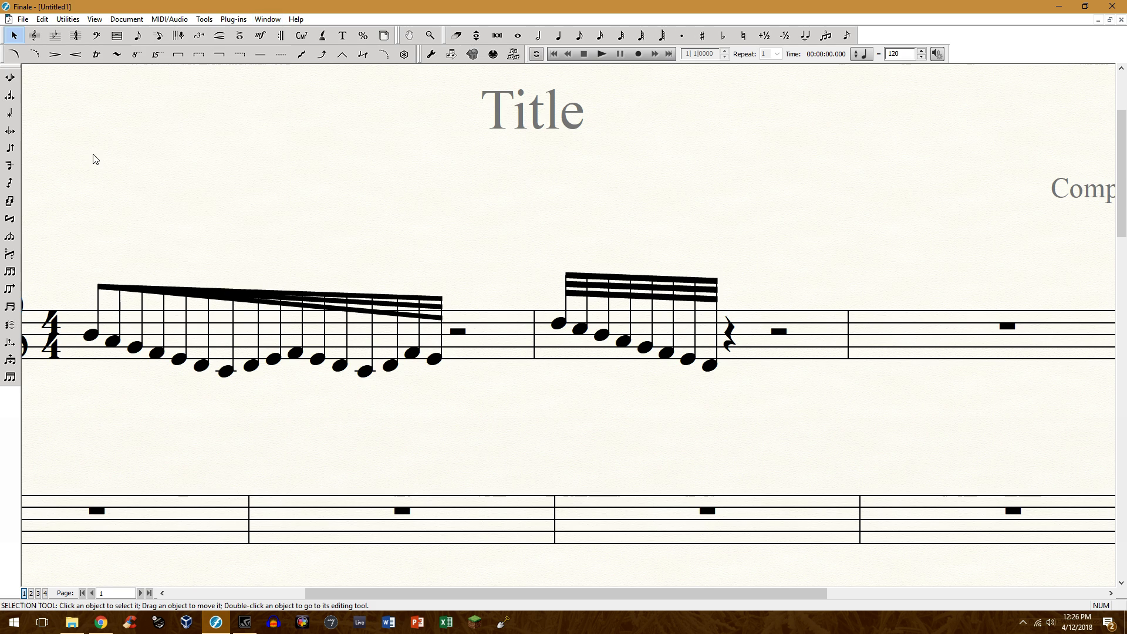
pyautogui.click(10, 307)
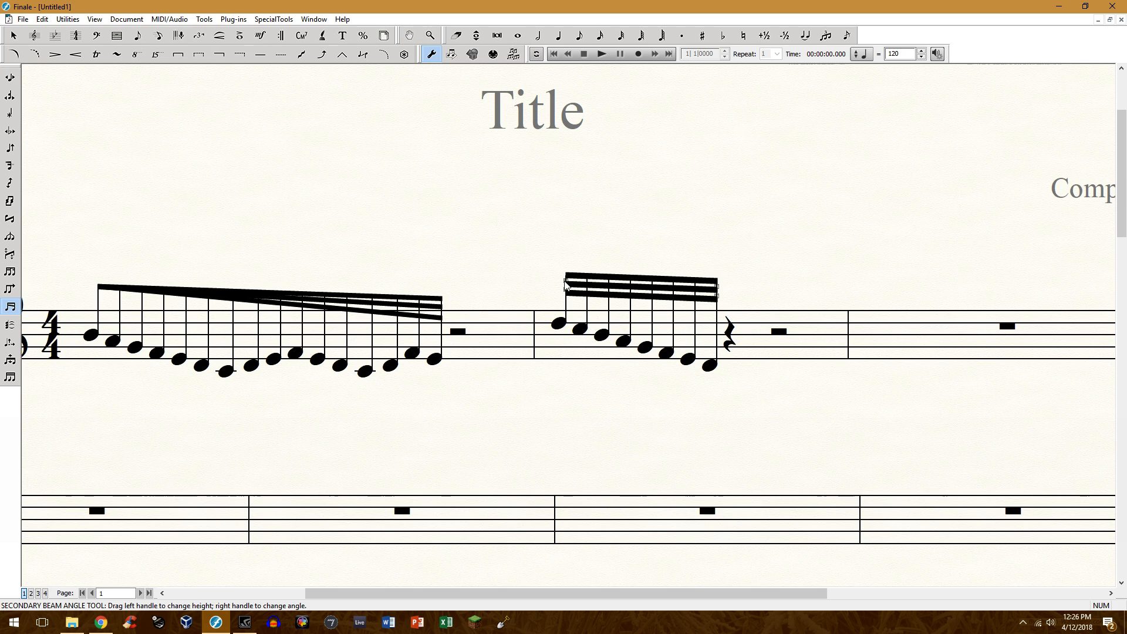
pyautogui.moveTo(567, 282); pyautogui.dragTo(567, 273)
pyautogui.press('Up')
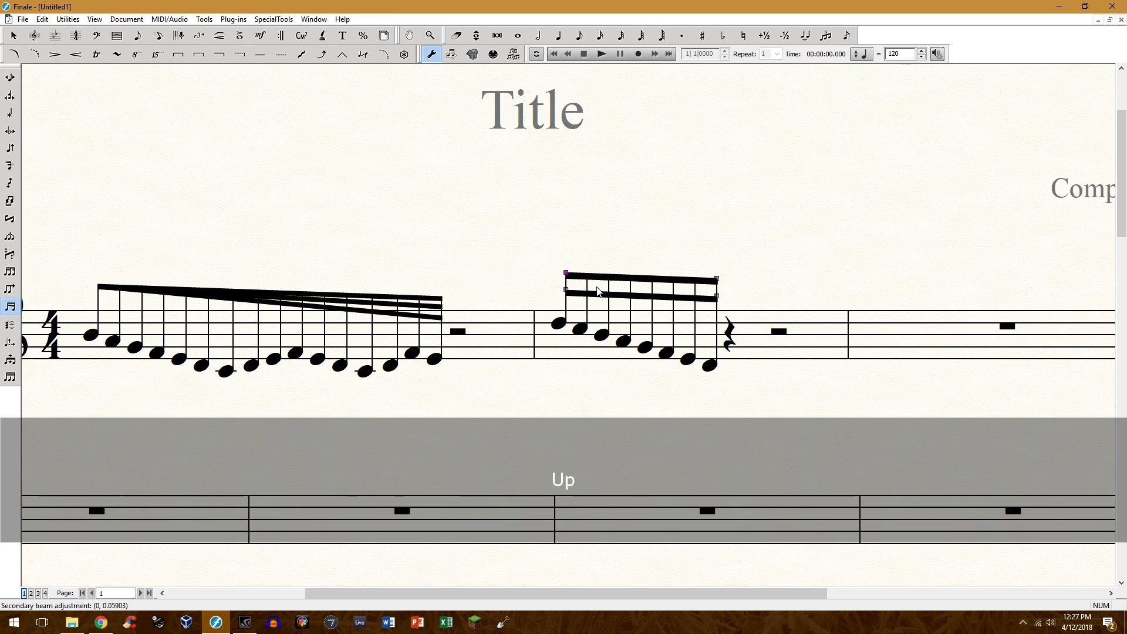
pyautogui.press('Down')
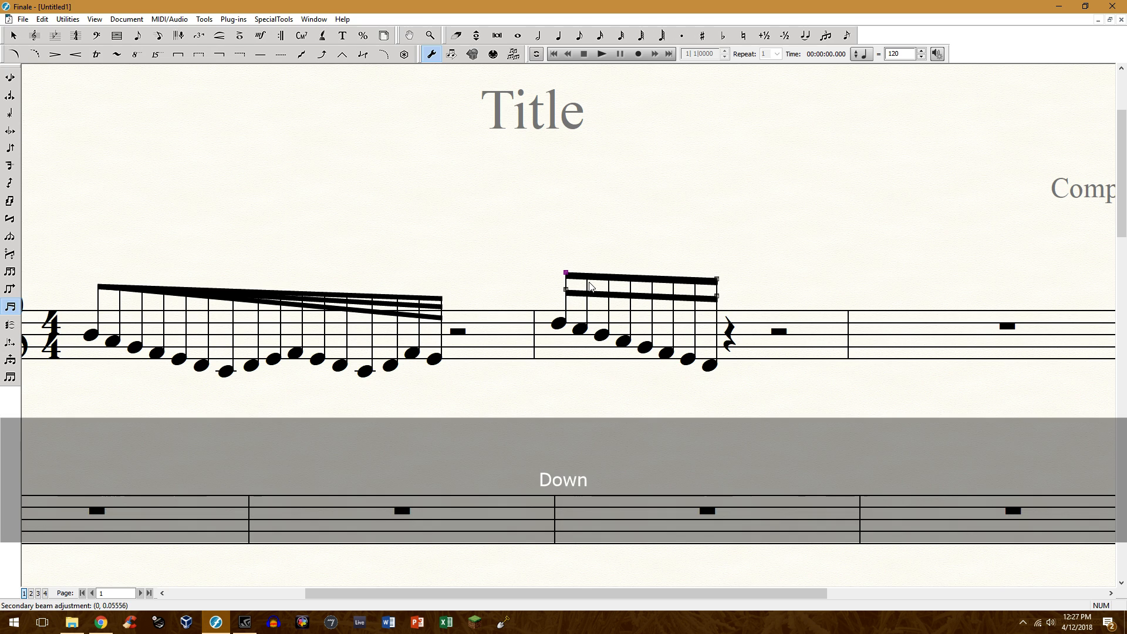
pyautogui.press('Up')
pyautogui.press('Down')
pyautogui.press('Down')
pyautogui.press('Down')
pyautogui.press('Up')
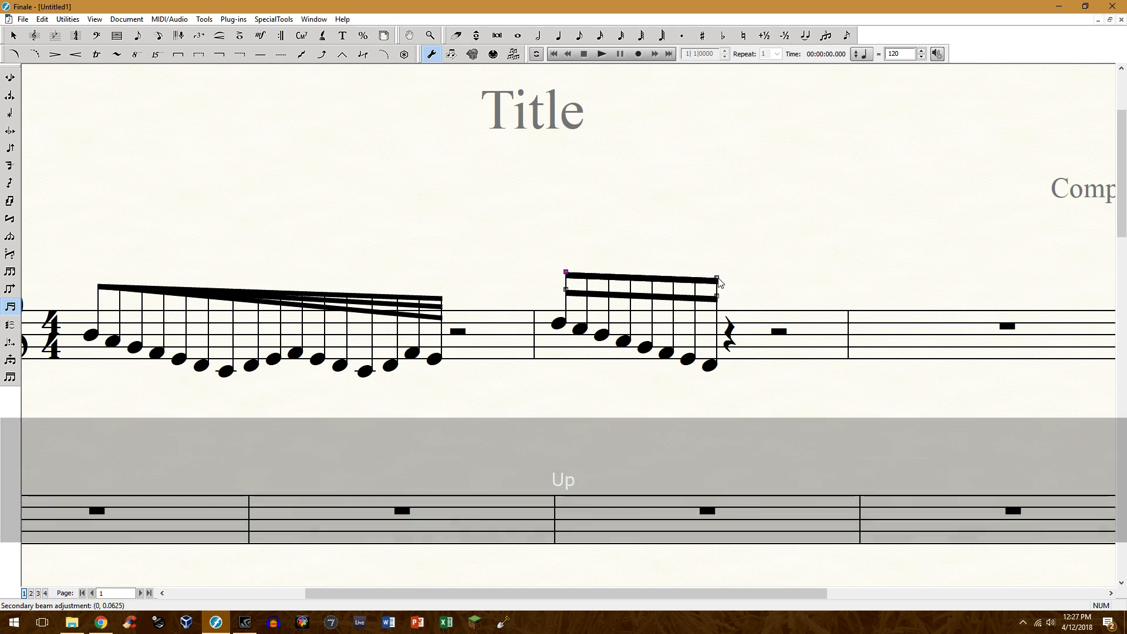
pyautogui.moveTo(717, 281); pyautogui.dragTo(717, 292)
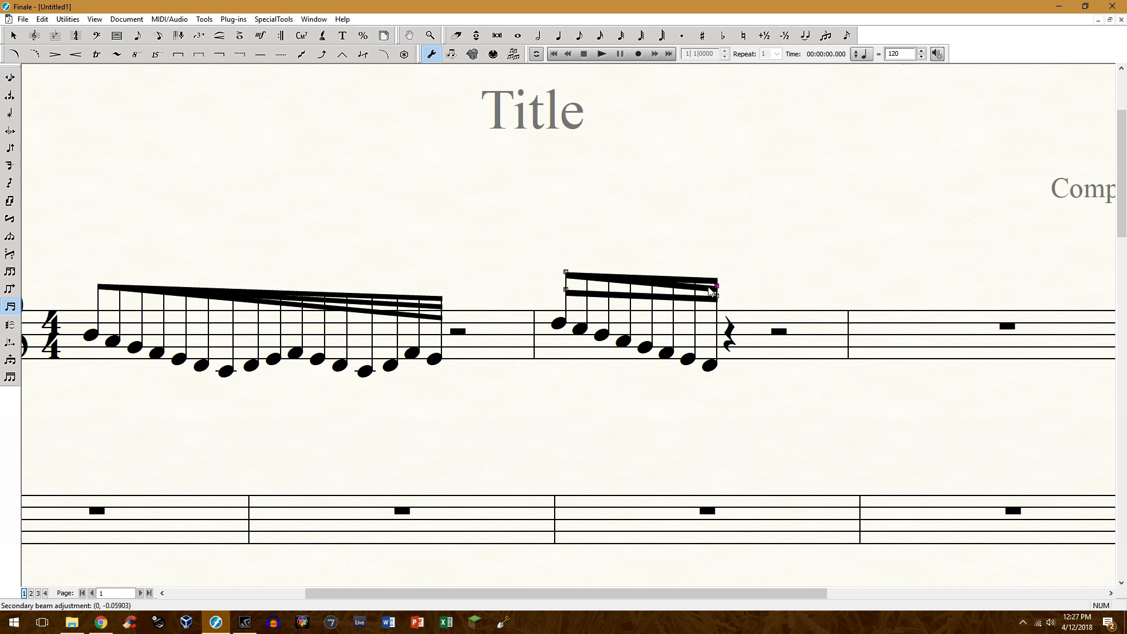
pyautogui.press('Down')
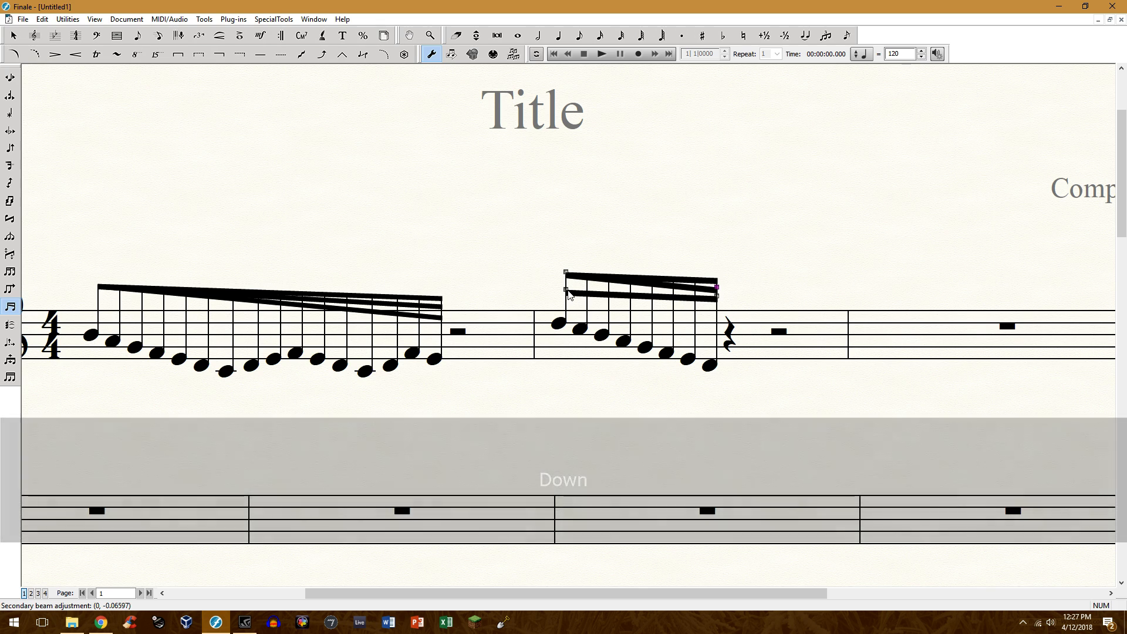
# Raise the start of the run's lowest secondary beam by 0.11111 to meet the primary beam and lower its end to fan the beams out.
pyautogui.moveTo(566, 289); pyautogui.dragTo(573, 277)
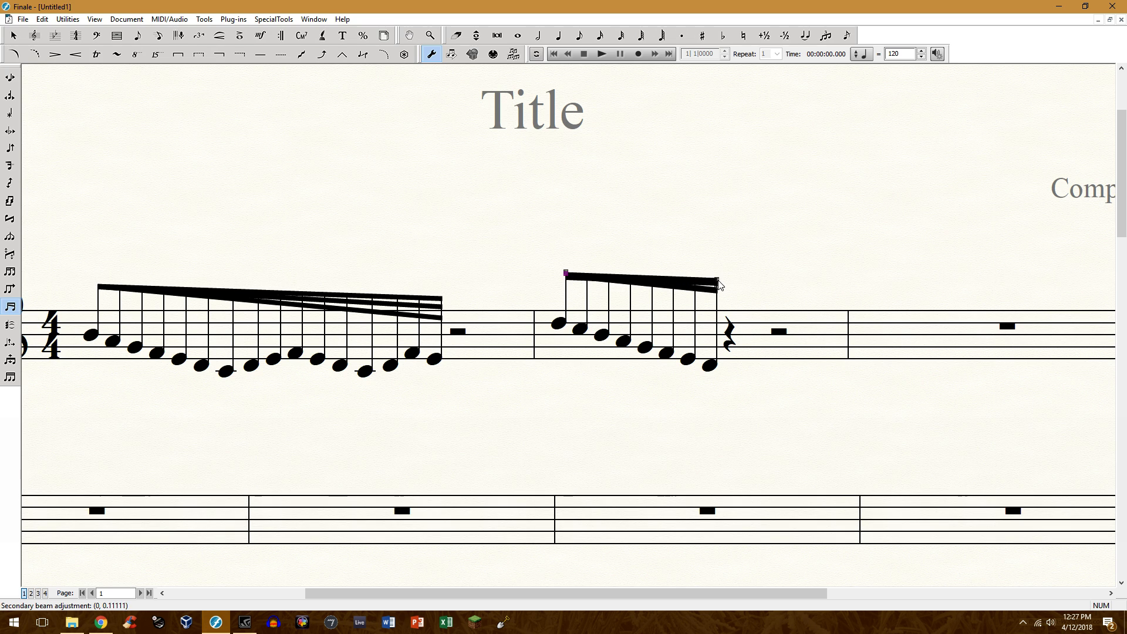
pyautogui.click(718, 281)
pyautogui.press('Down')
pyautogui.press('Down')
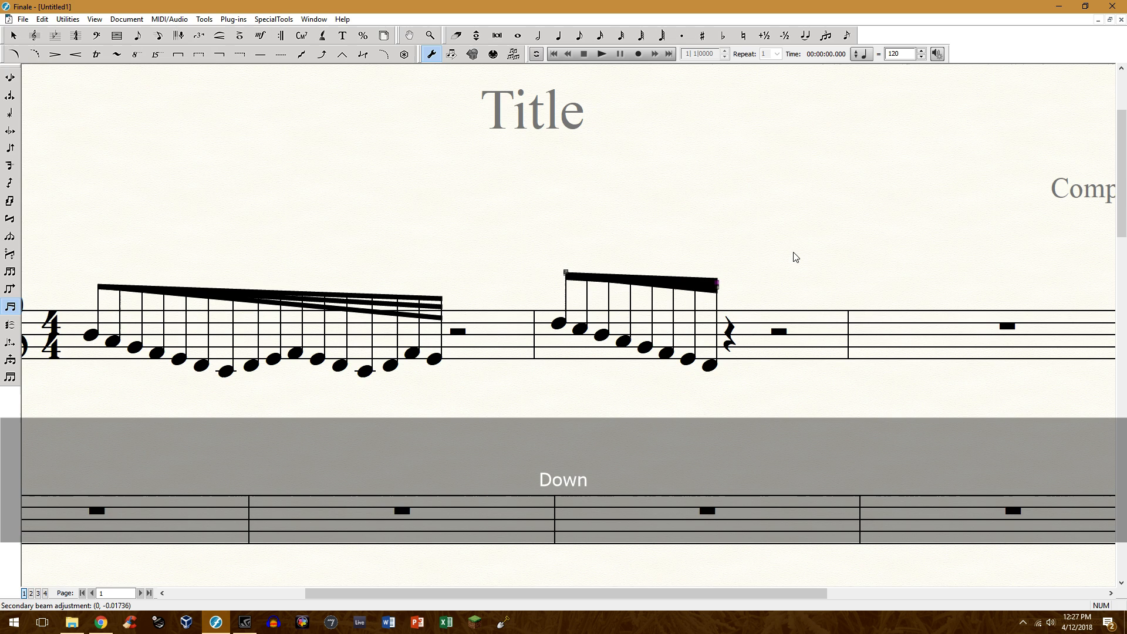
pyautogui.press('Down')
pyautogui.press('Down')
pyautogui.press('Down')
pyautogui.press('Down')
pyautogui.press('Down')
pyautogui.press('Down')
pyautogui.press('Down')
pyautogui.press('Down')
pyautogui.press('Down')
pyautogui.press('Down')
pyautogui.press('Down')
pyautogui.press('Down')
pyautogui.press('Down')
pyautogui.press('Down')
pyautogui.press('Down')
pyautogui.press('Down')
pyautogui.press('Down')
pyautogui.press('Down')
pyautogui.press('Down')
pyautogui.press('Down')
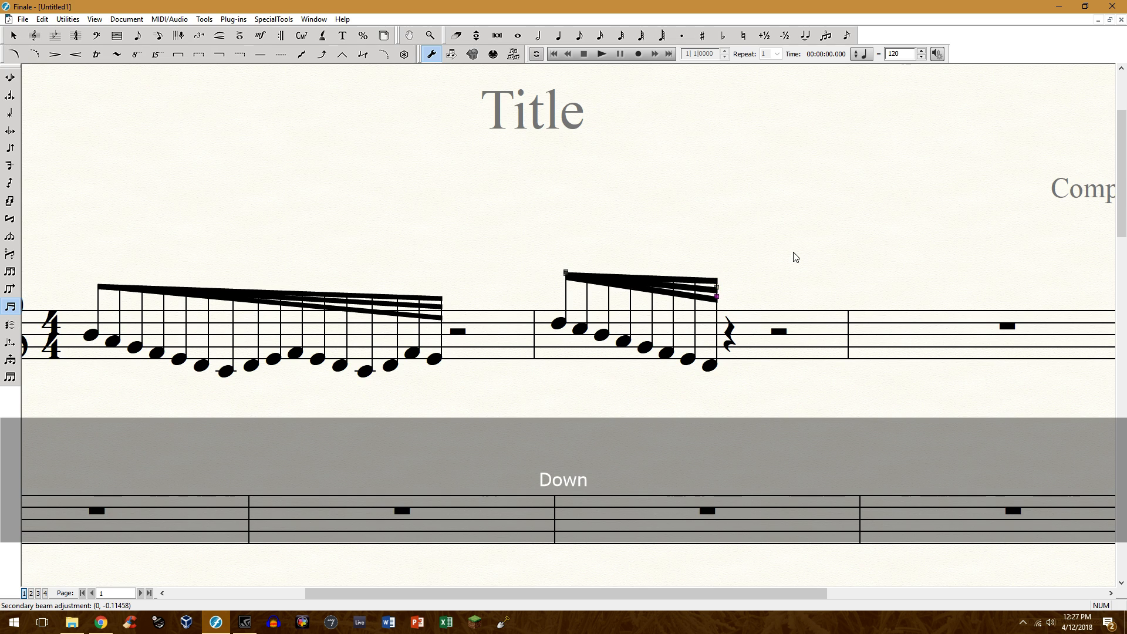
pyautogui.press('Down')
pyautogui.press('Up')
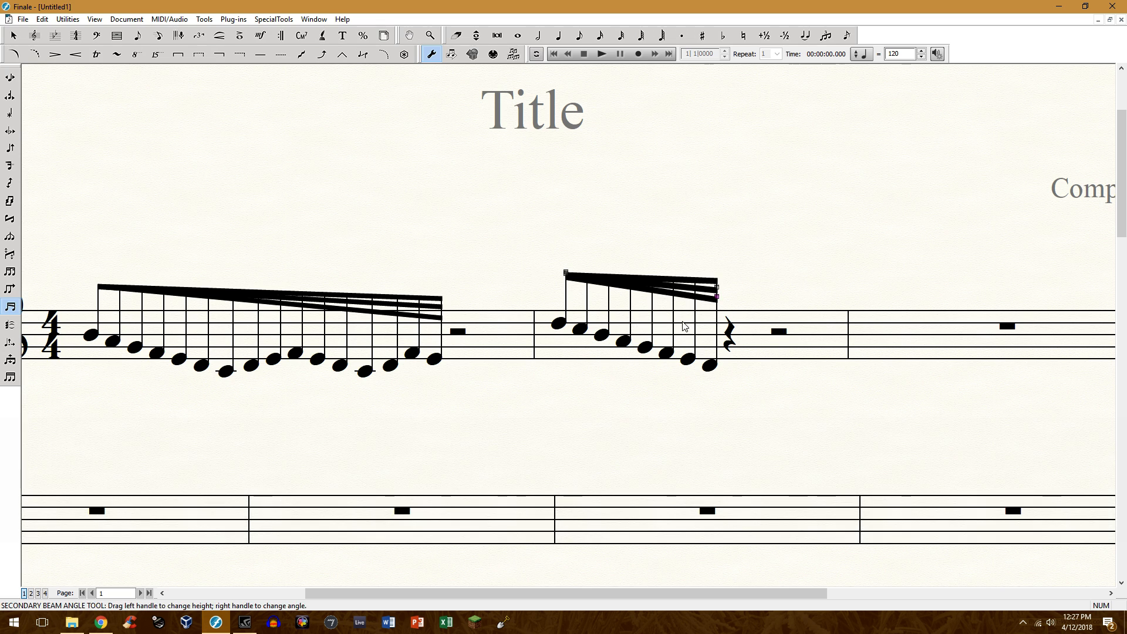
# Try a thickness adjustment on the second measure's beam group with the Beam Width tool, and reverse it.
pyautogui.click(14, 365)
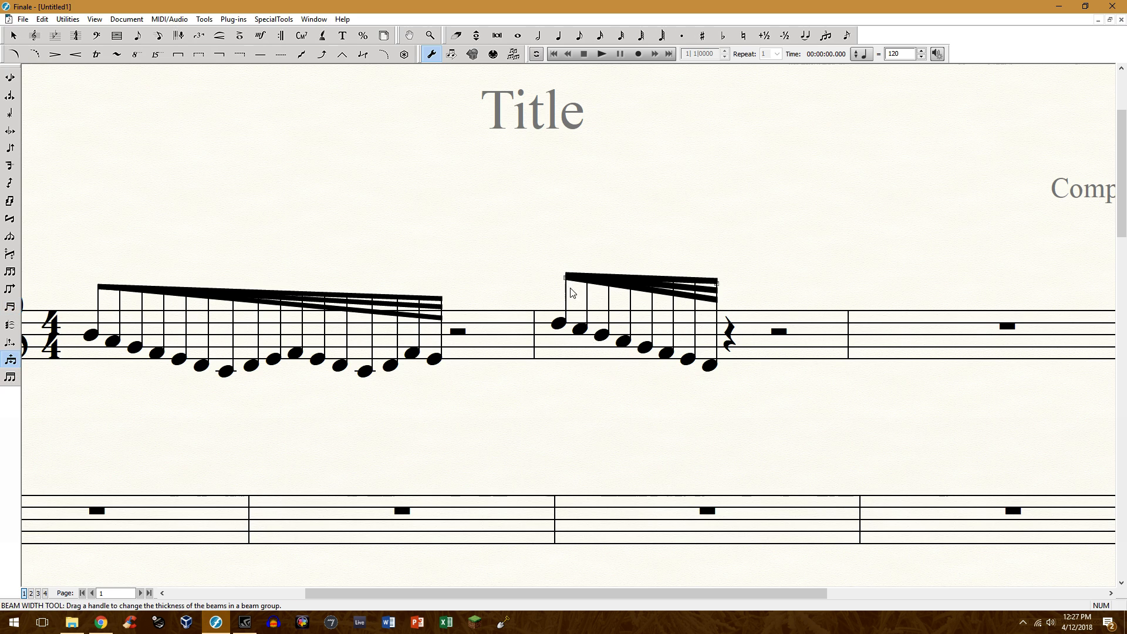
pyautogui.click(716, 285)
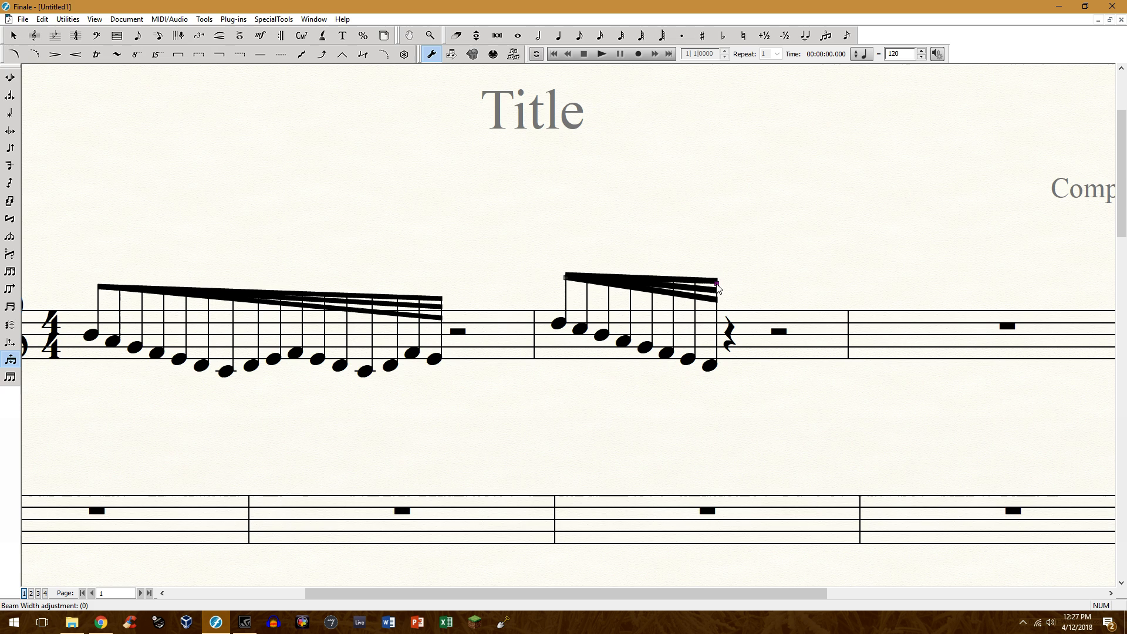
pyautogui.press('Up')
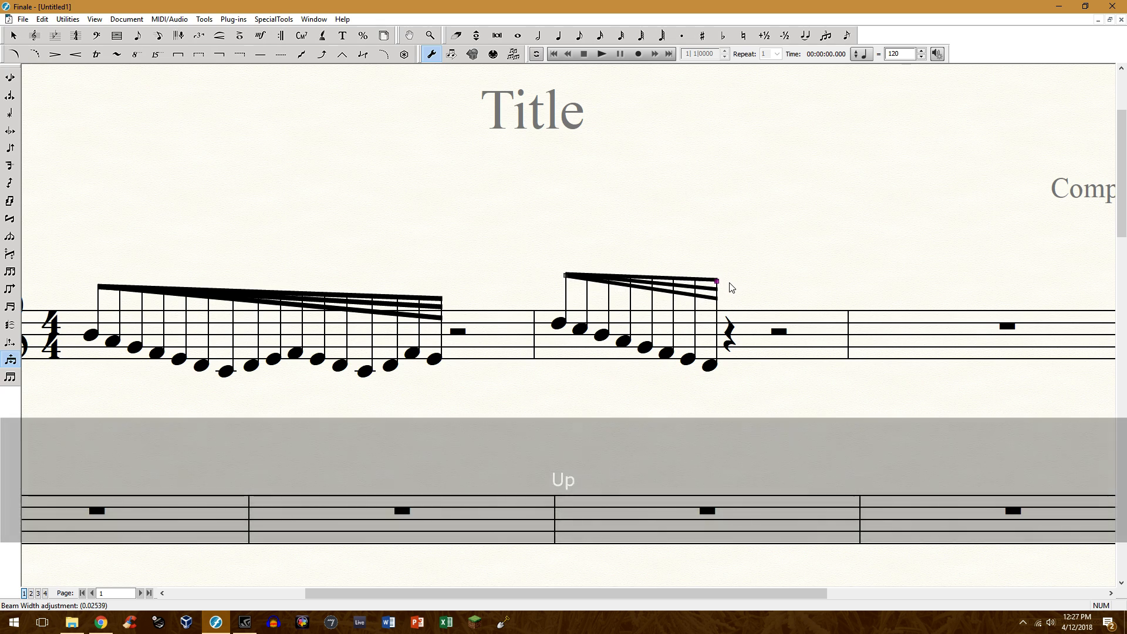
pyautogui.press('Down')
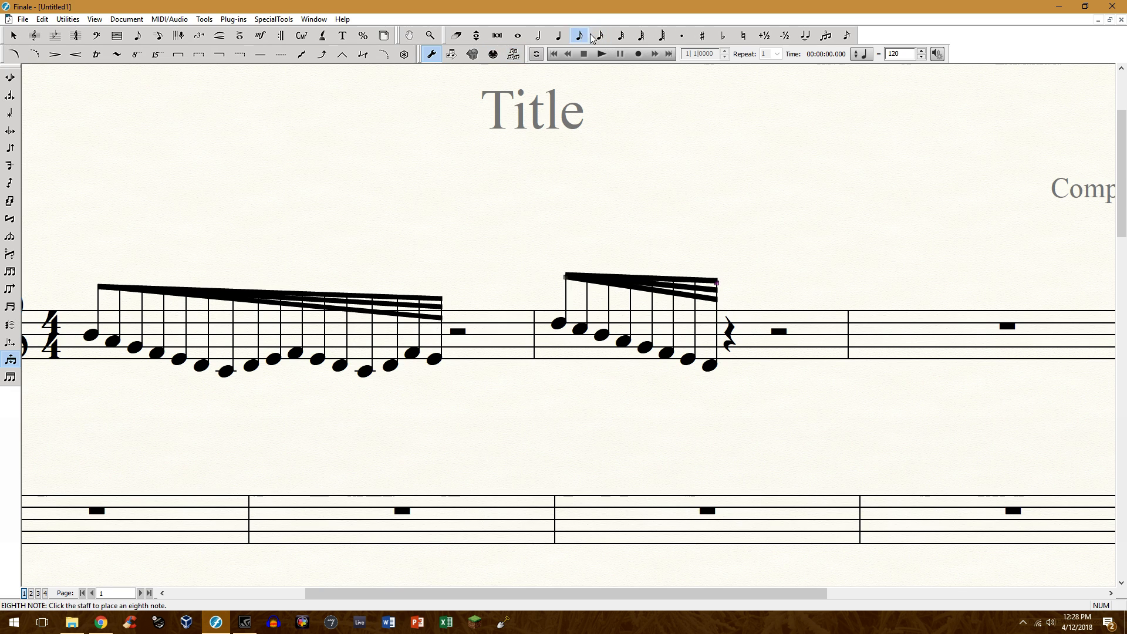
# Enter eight repeated 32nd-note Cs on the third beat of the second measure, deleting any extra note.
pyautogui.click(622, 38)
pyautogui.click(784, 327)
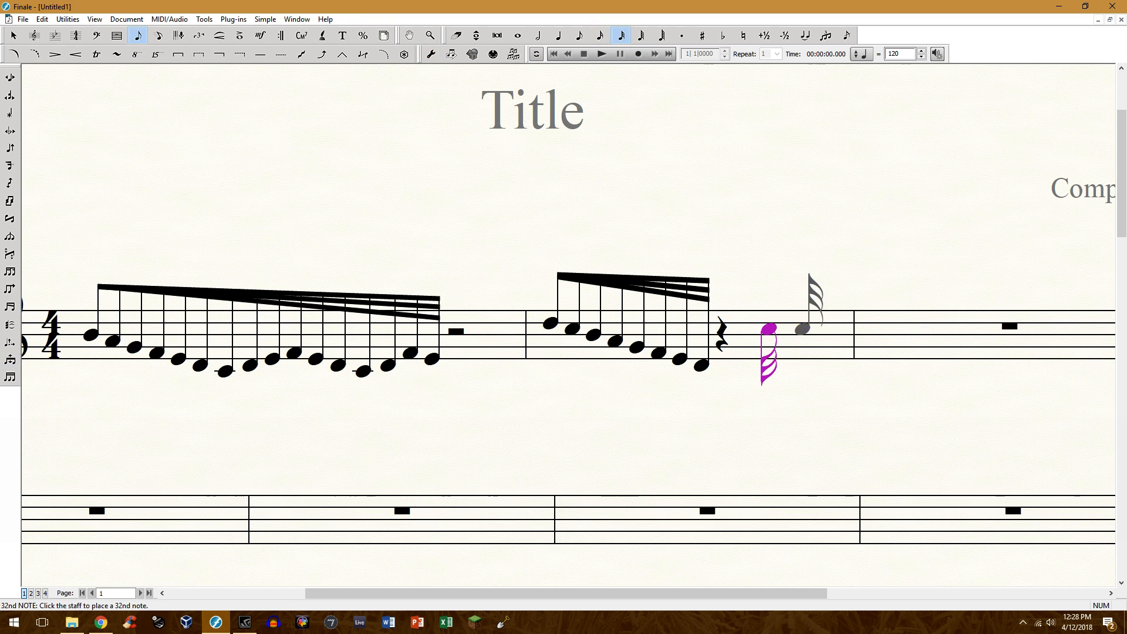
pyautogui.click(807, 327)
pyautogui.click(828, 327)
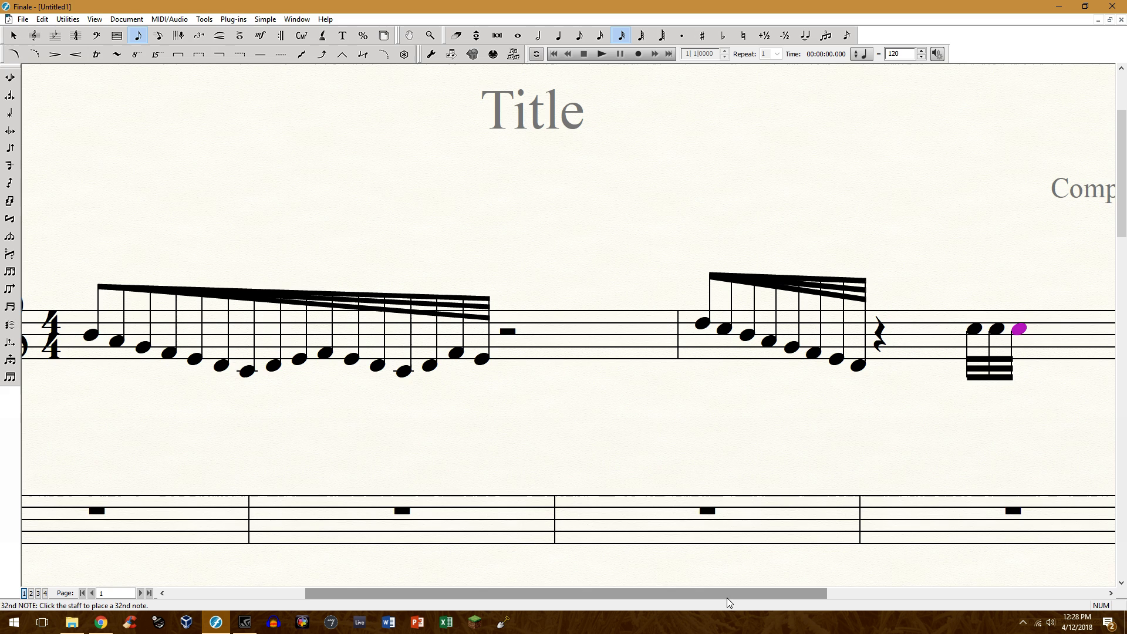
pyautogui.moveTo(727, 593); pyautogui.dragTo(937, 594)
pyautogui.click(707, 328)
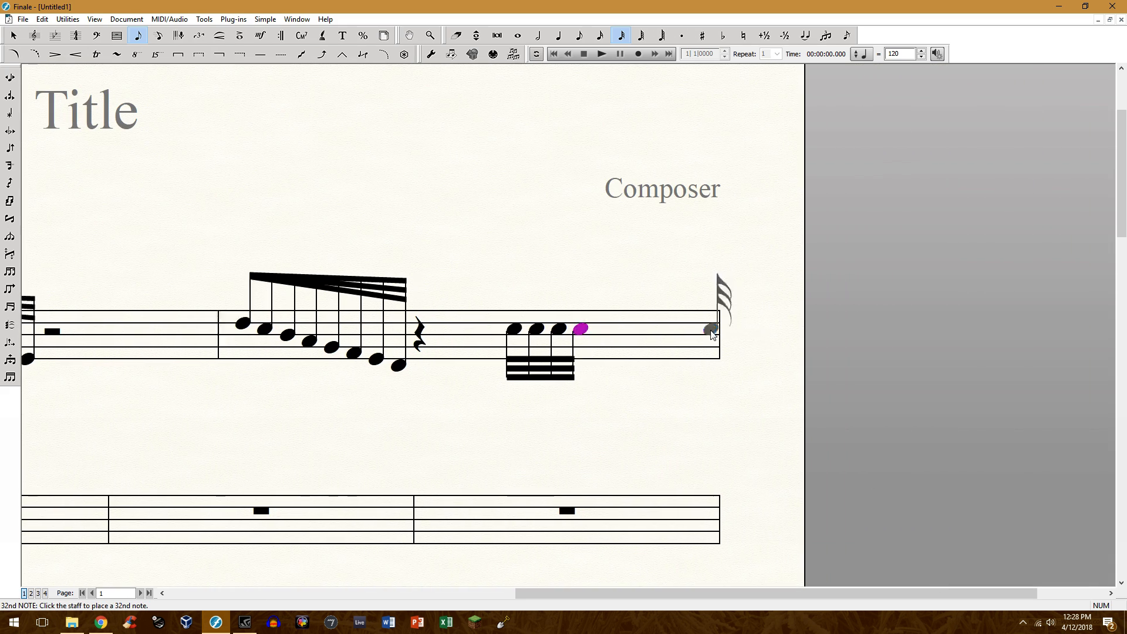
pyautogui.click(707, 327)
pyautogui.click(707, 328)
pyautogui.click(707, 328)
pyautogui.click(707, 328)
pyautogui.click(708, 328)
pyautogui.press('Delete')
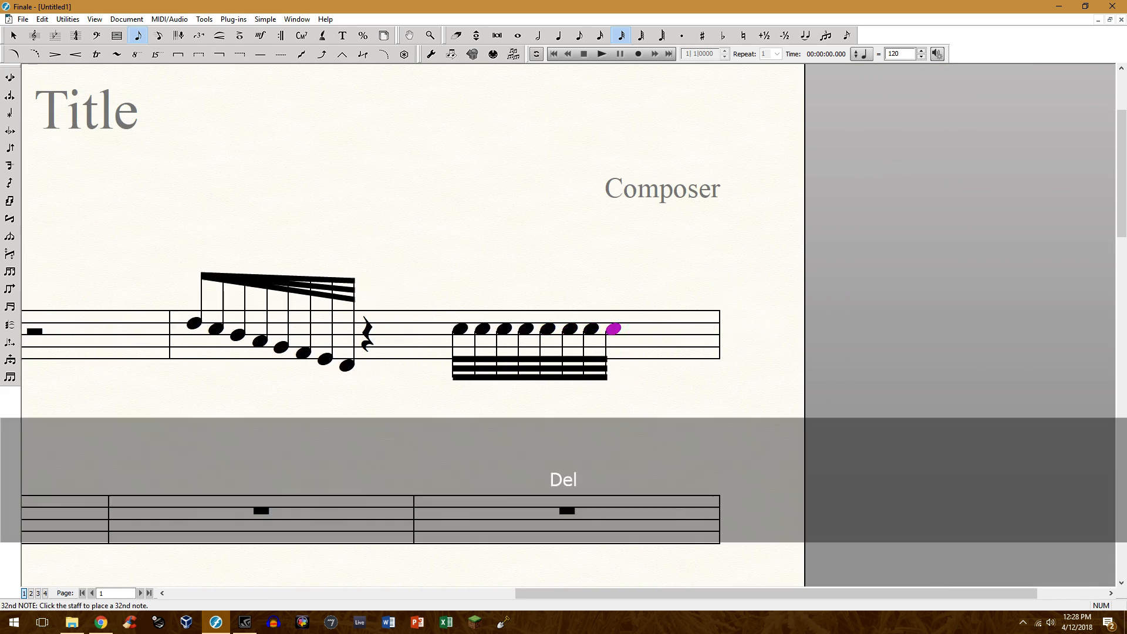
pyautogui.click(14, 36)
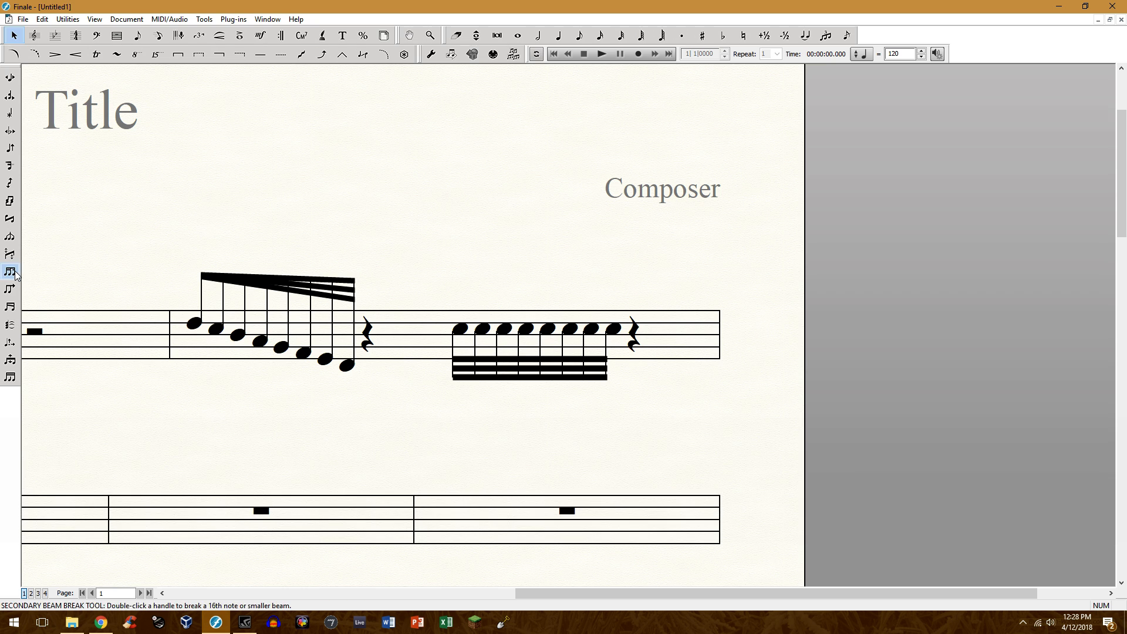
# With the Secondary Beam Angle tool, lower the right ends of both secondary beams on the repeated Cs onto the primary beam.
pyautogui.click(10, 307)
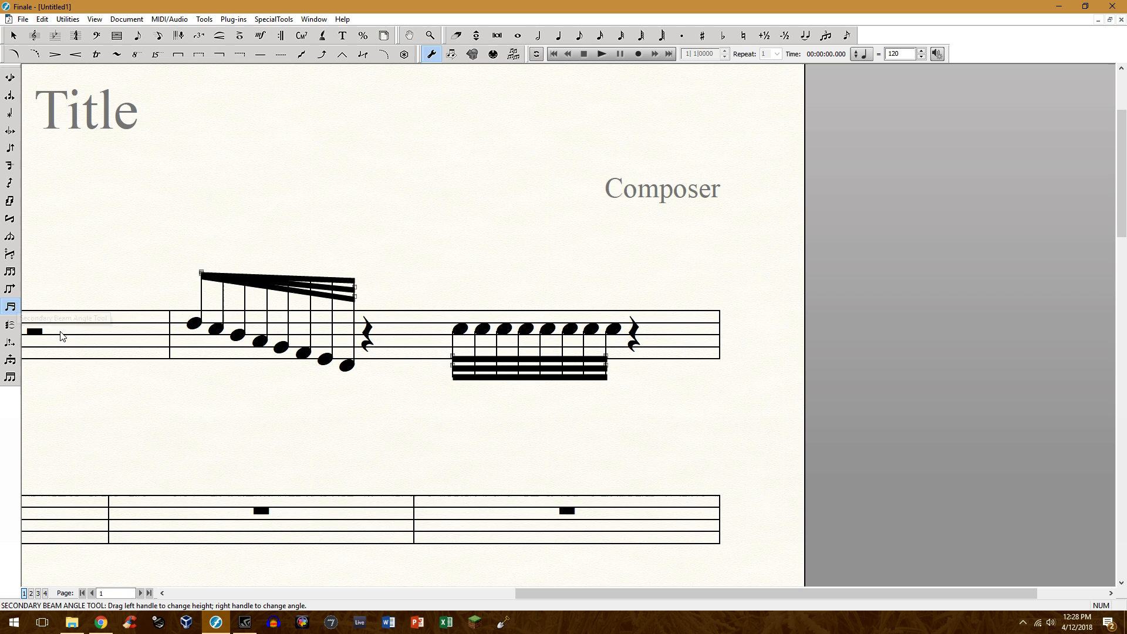
pyautogui.click(606, 365)
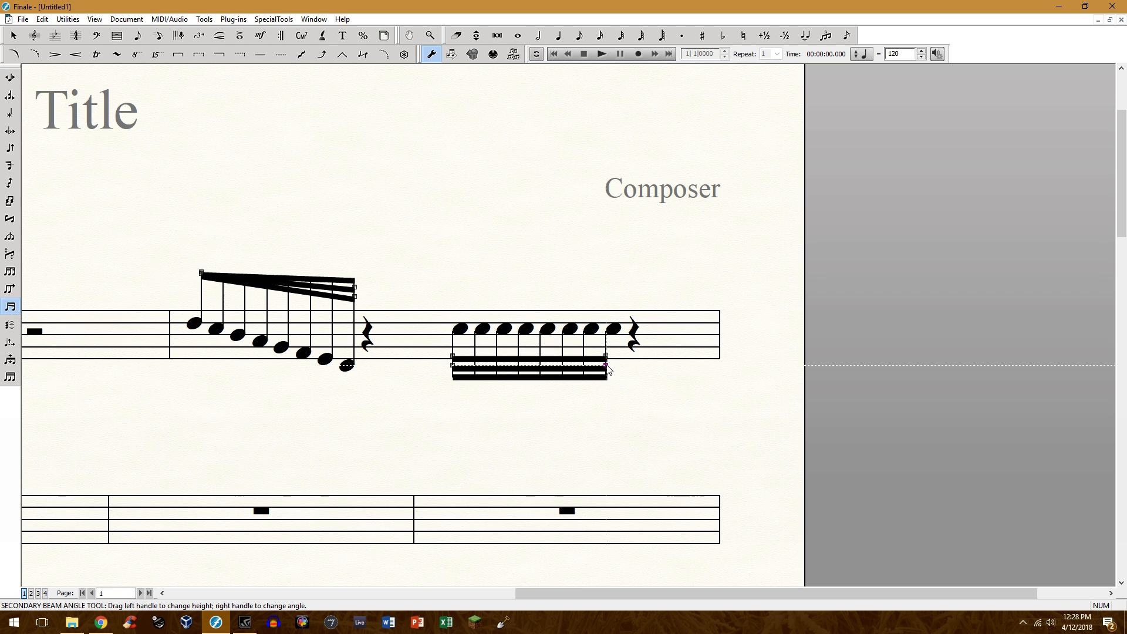
pyautogui.moveTo(607, 366); pyautogui.dragTo(607, 377)
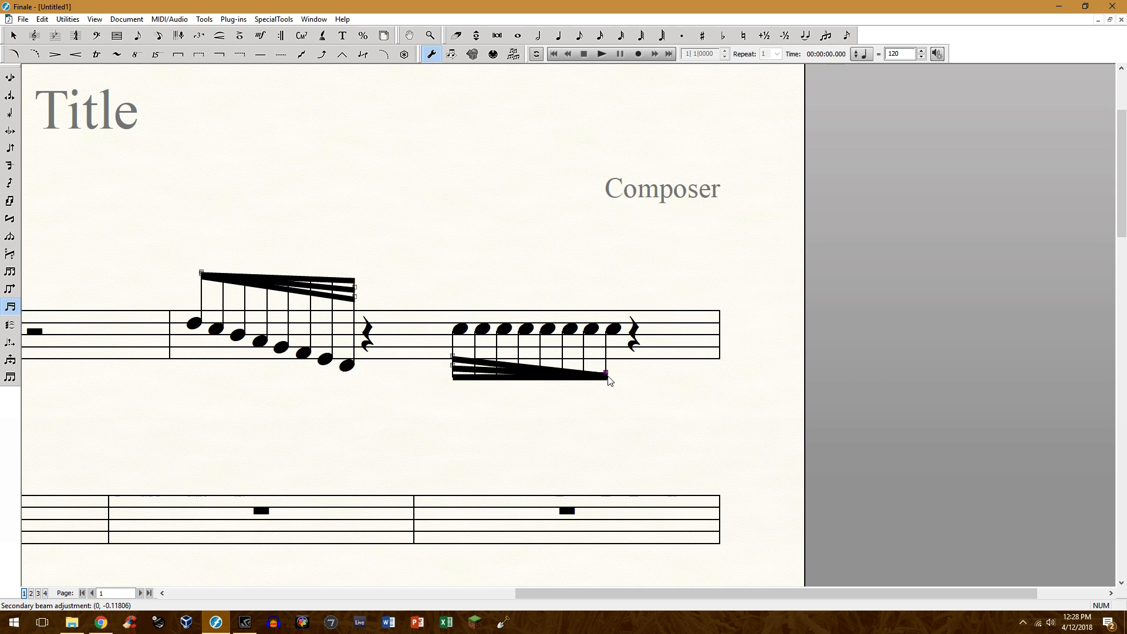
pyautogui.click(12, 35)
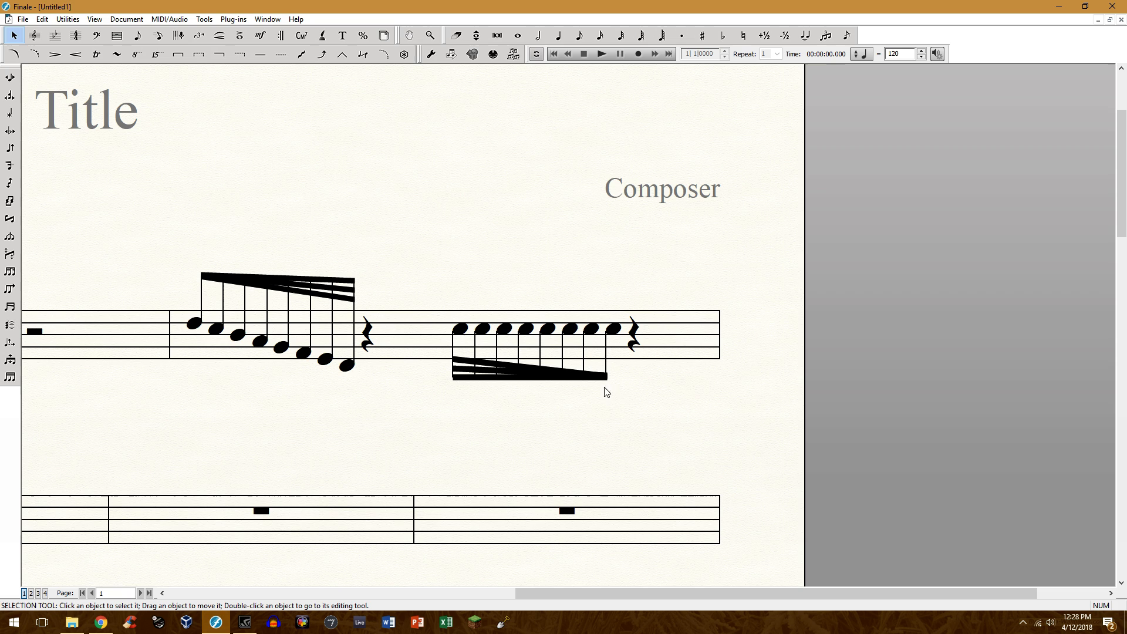